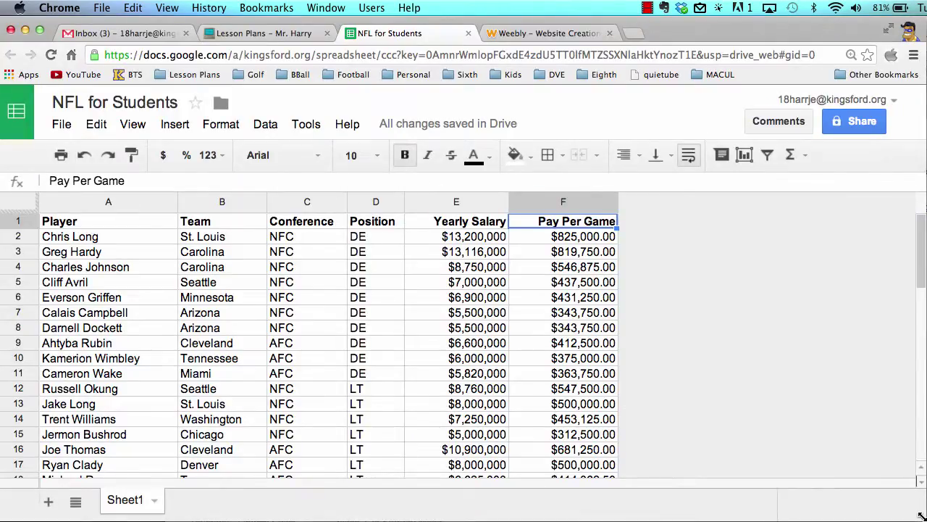
Freeze row 1 so the header row stays fixed above the player data.
left_click_drag(920, 515, 922, 515)
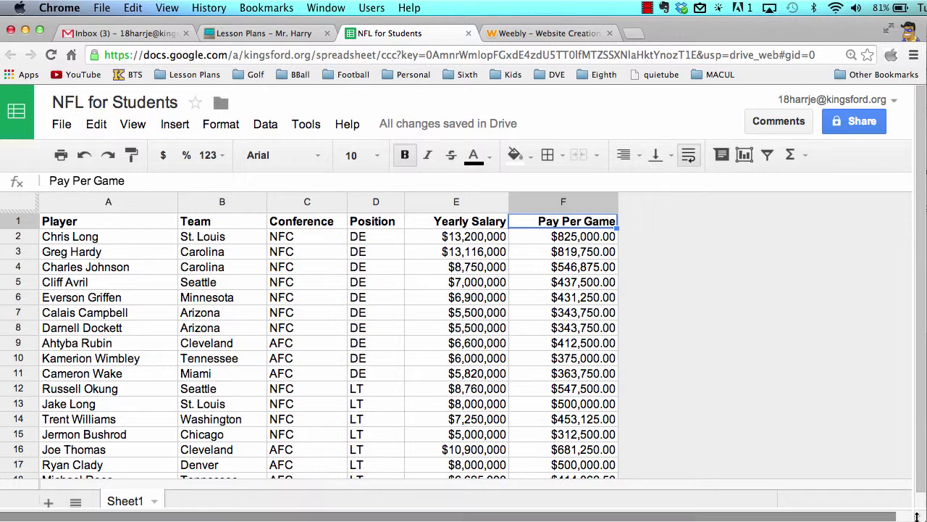
left_click(19, 221)
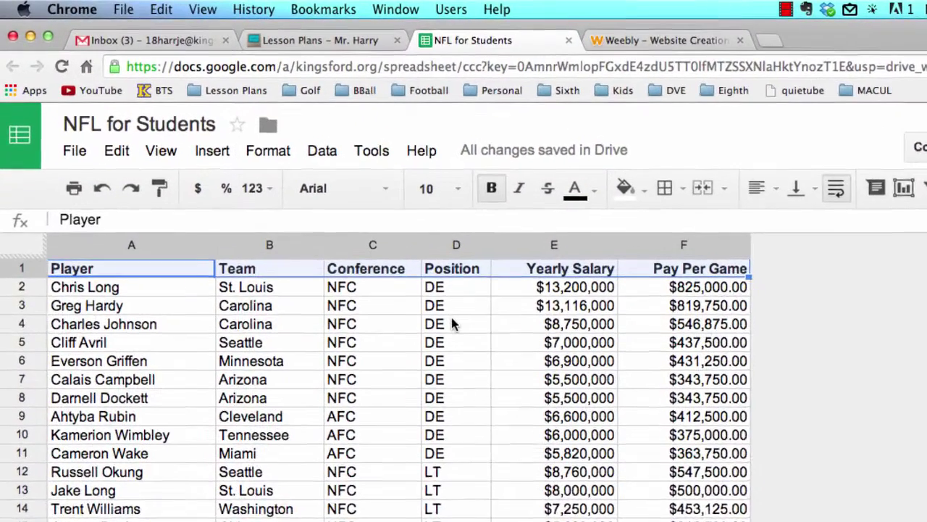
scroll(460, 484, "down", 4)
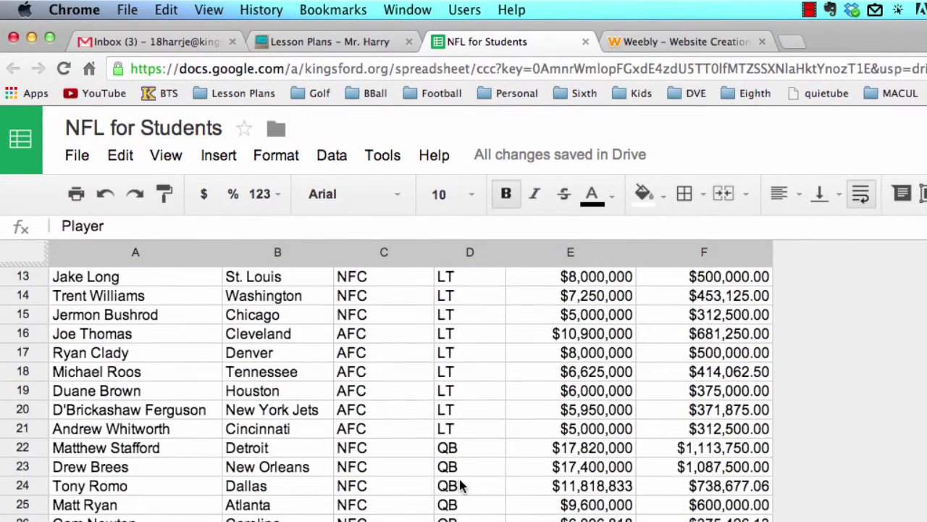
scroll(461, 485, "down", 7)
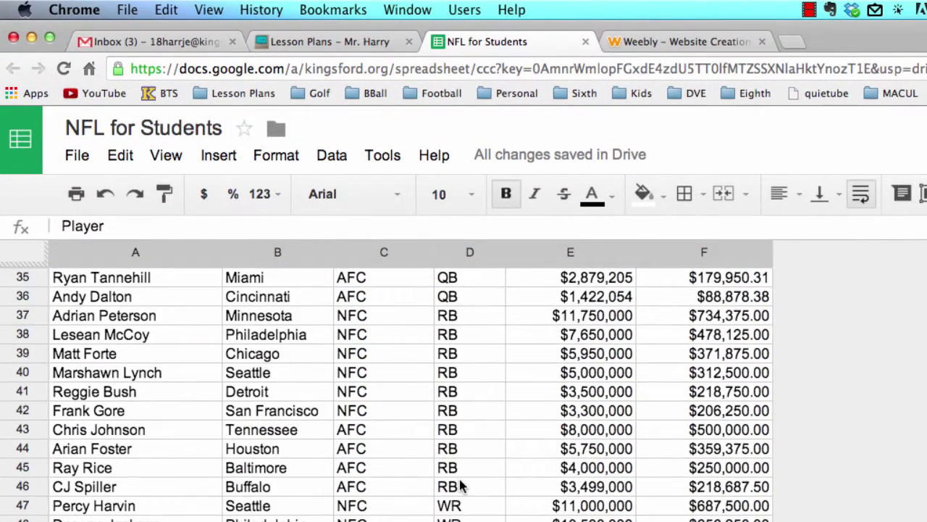
scroll(461, 486, "up", 10)
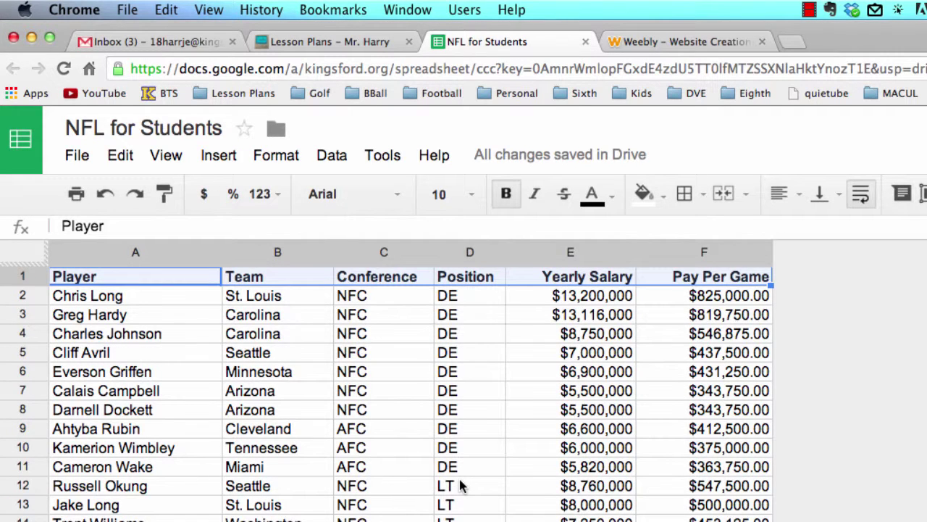
left_click(22, 276)
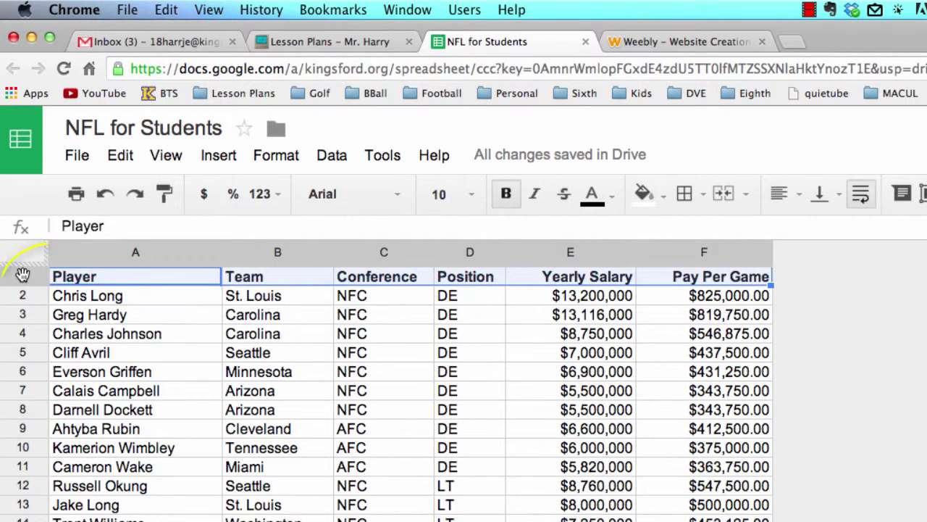
left_click(163, 157)
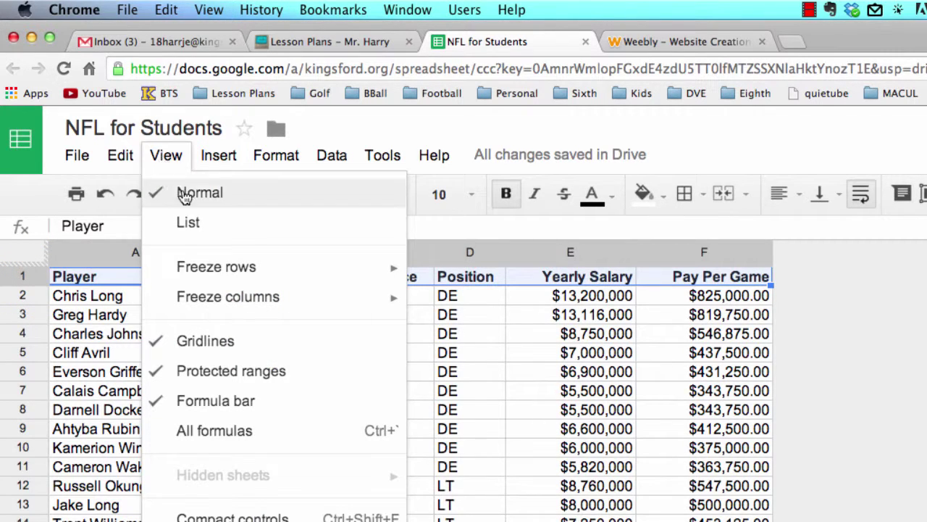
left_click(438, 323)
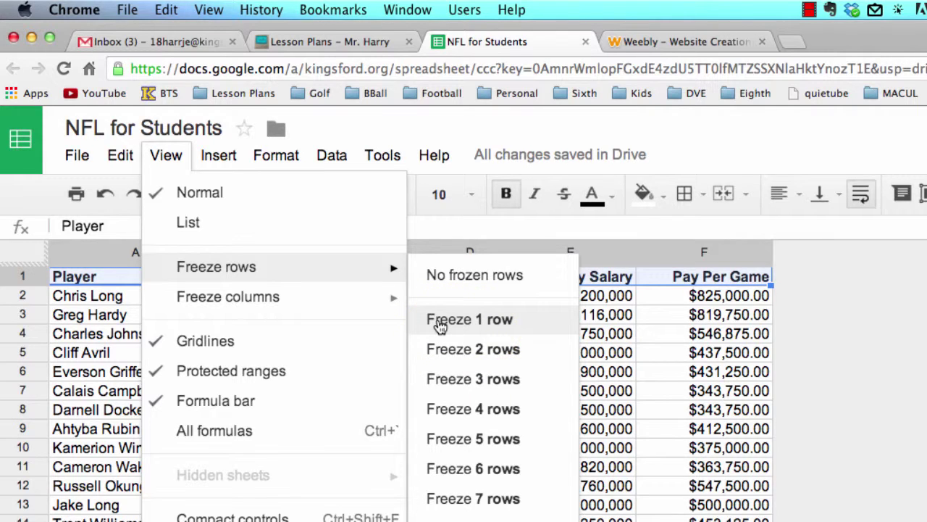
left_click(440, 323)
left_click(463, 358)
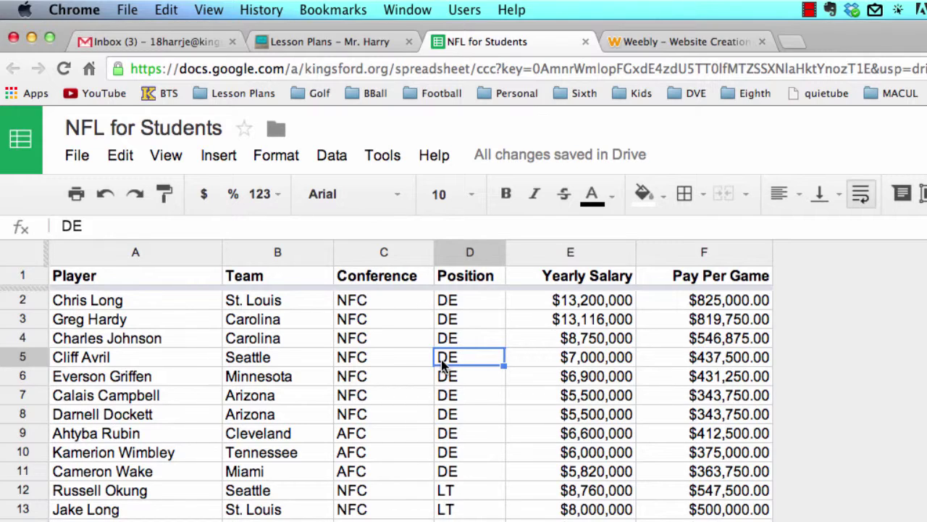
scroll(444, 365, "down", 15)
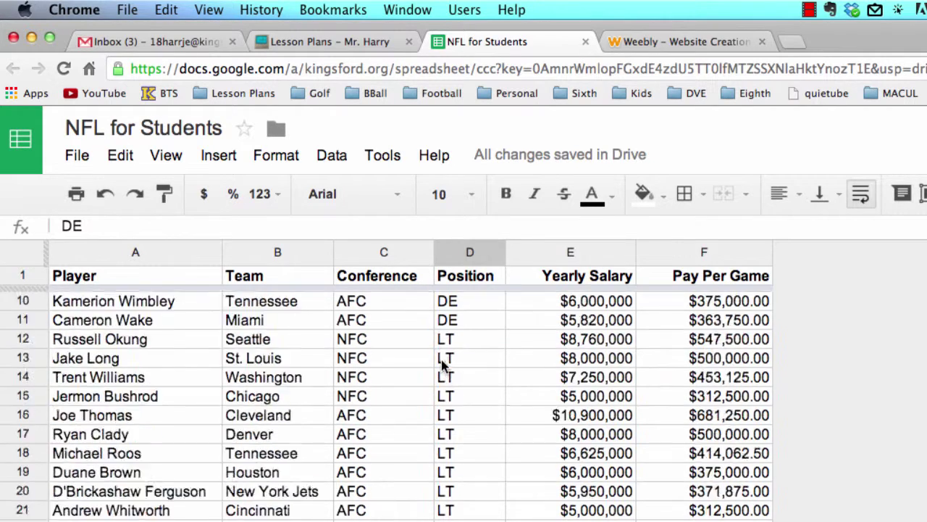
scroll(443, 365, "up", 8)
scroll(443, 365, "up", 7)
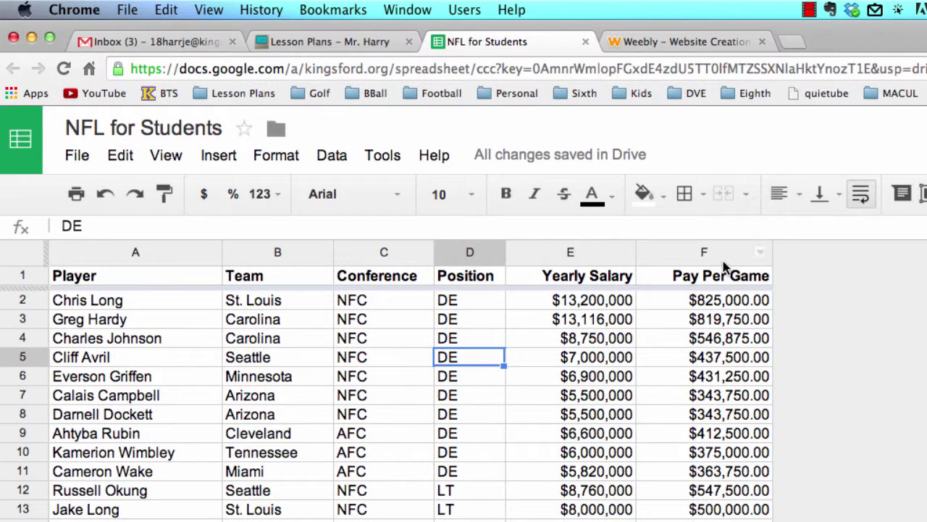
scroll(725, 326, "down", 10)
scroll(724, 376, "up", 10)
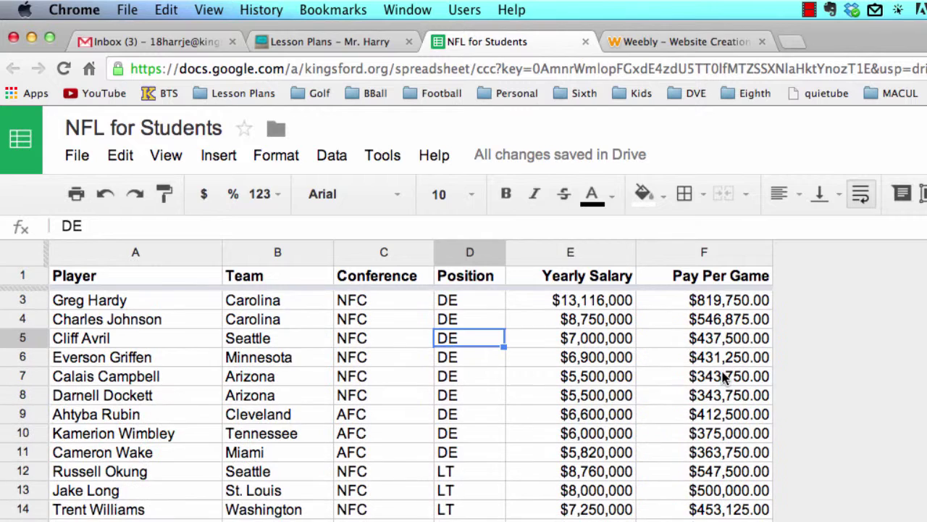
Sort the sheet Z → A by Pay Per Game (column F), putting Matthew Stafford first.
mouse_move(756, 258)
left_click(761, 255)
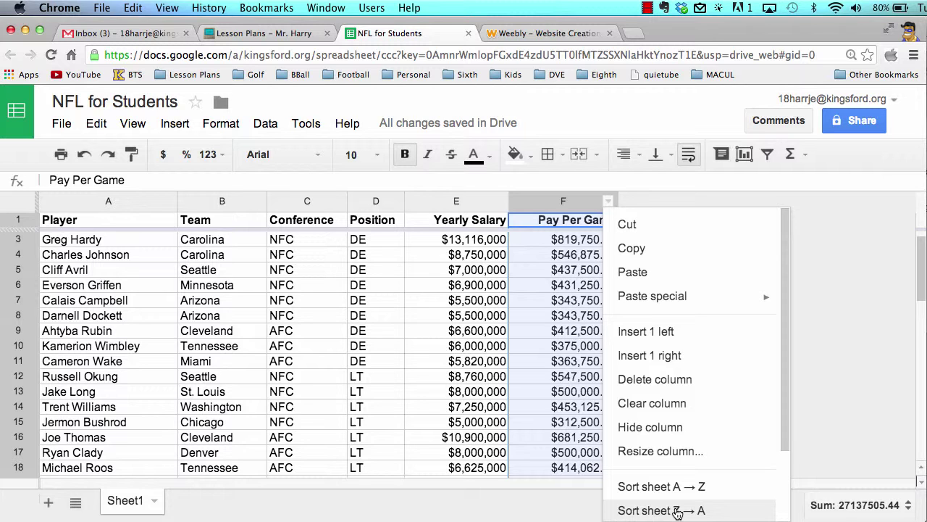
left_click(677, 511)
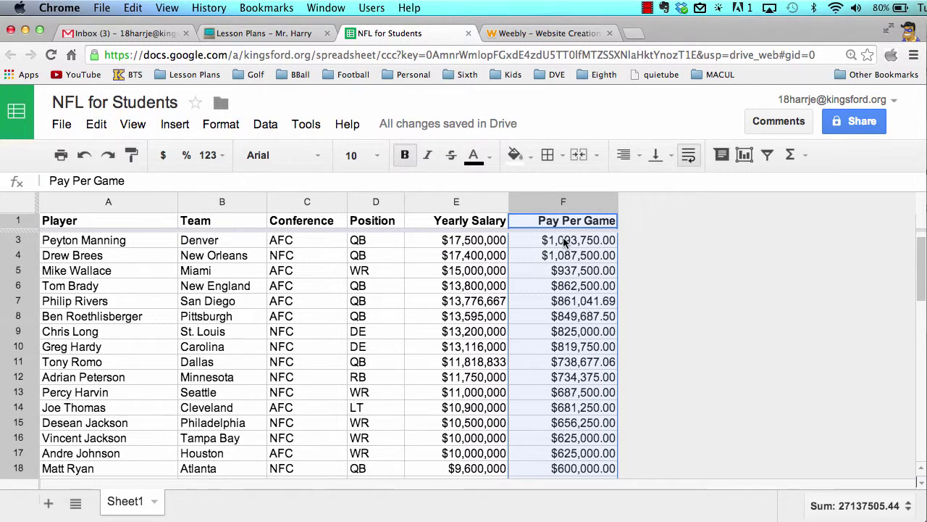
scroll(560, 270, "up", 1)
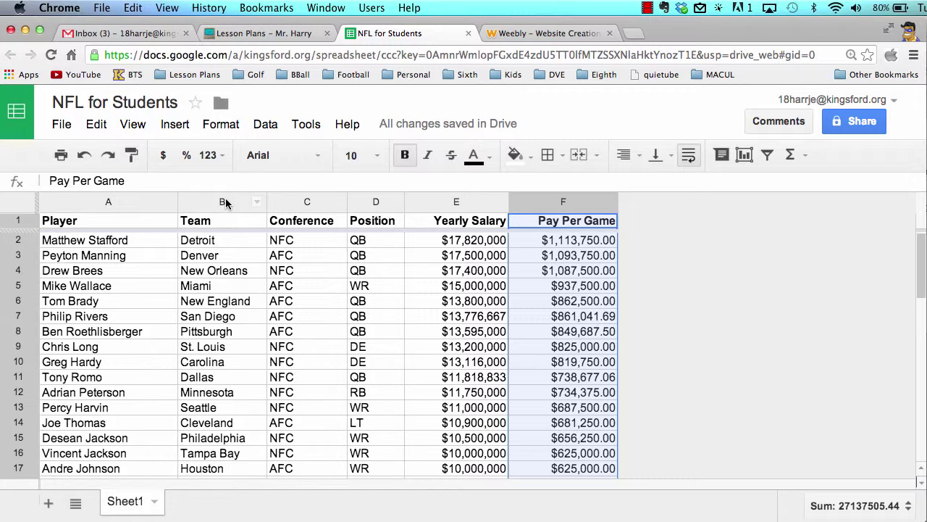
Sort the sheet A → Z by Team and scroll to the five Seattle players.
left_click(256, 203)
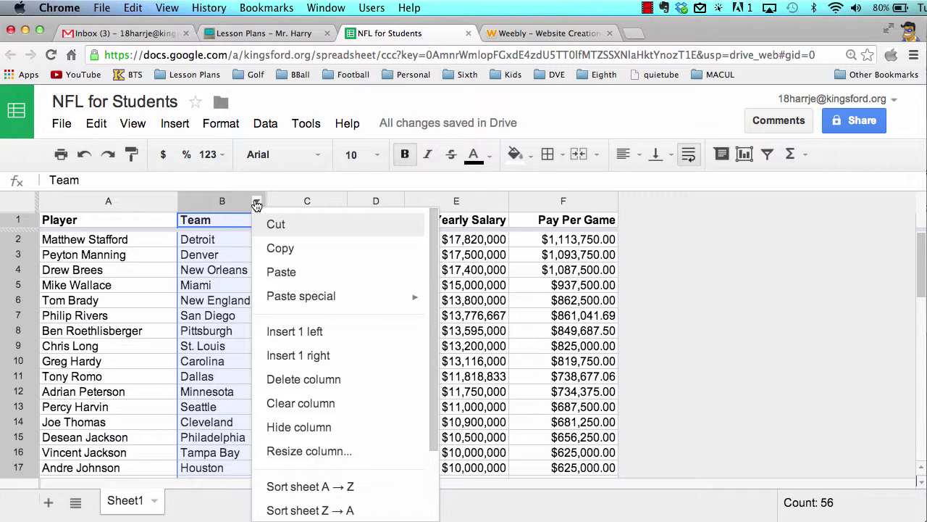
left_click(348, 488)
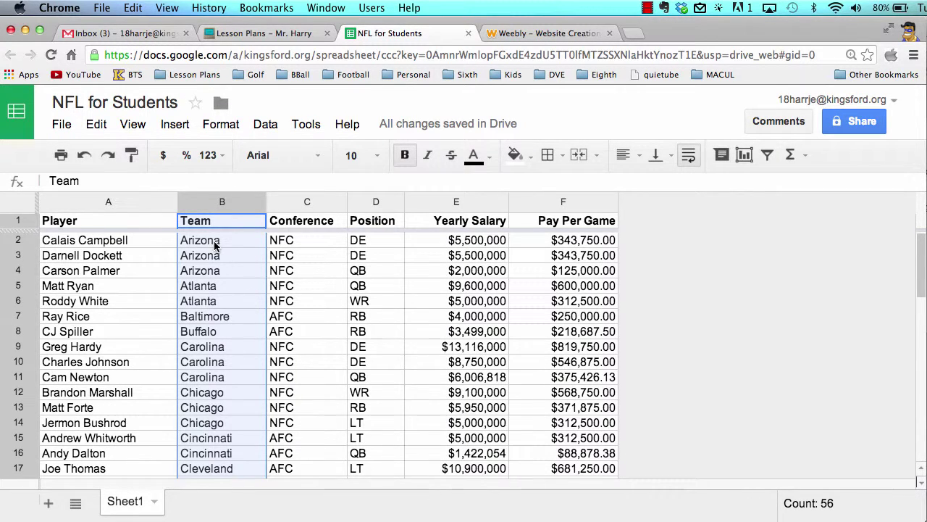
scroll(216, 310, "down", 4)
scroll(216, 313, "down", 12)
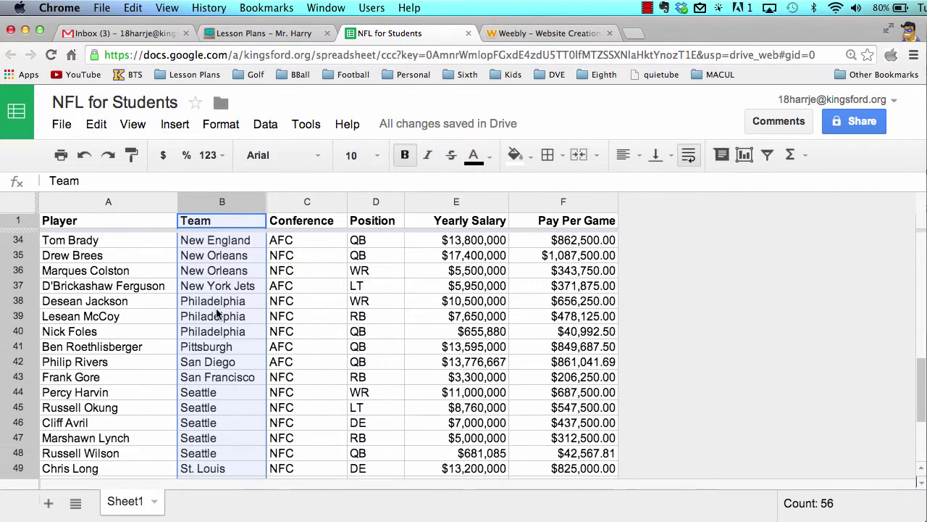
scroll(216, 313, "down", 2)
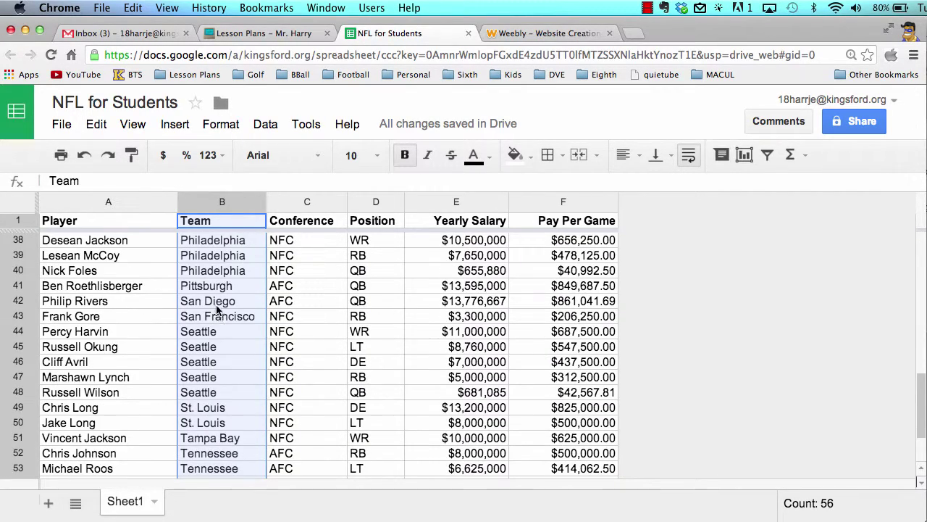
scroll(219, 274, "up", 3)
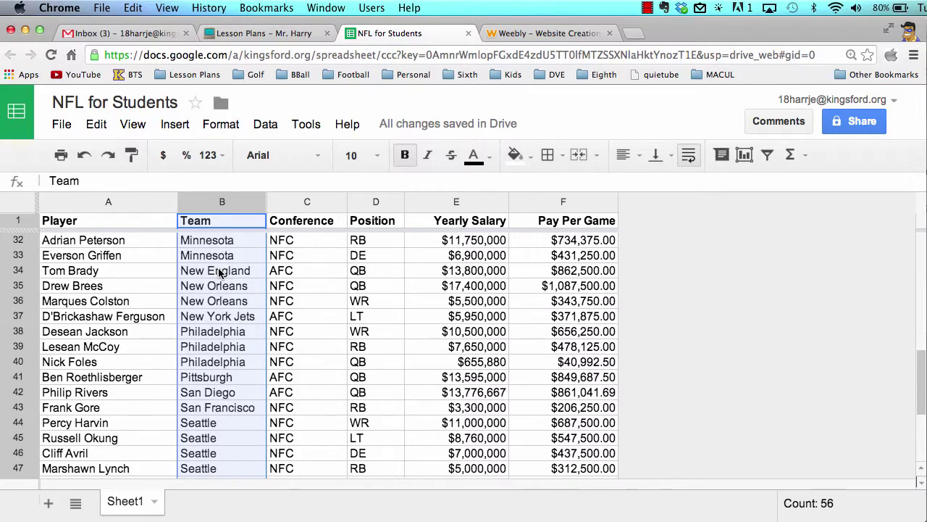
scroll(217, 279, "up", 3)
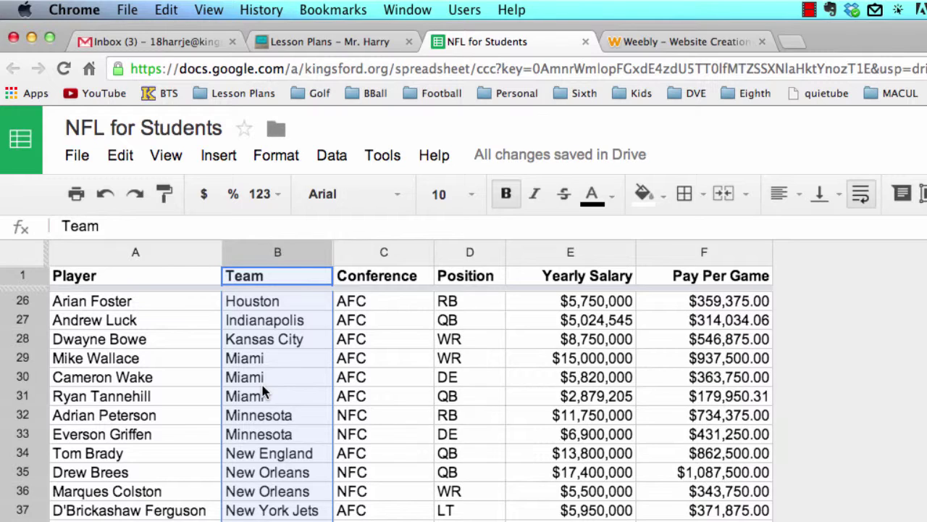
scroll(264, 391, "down", 6)
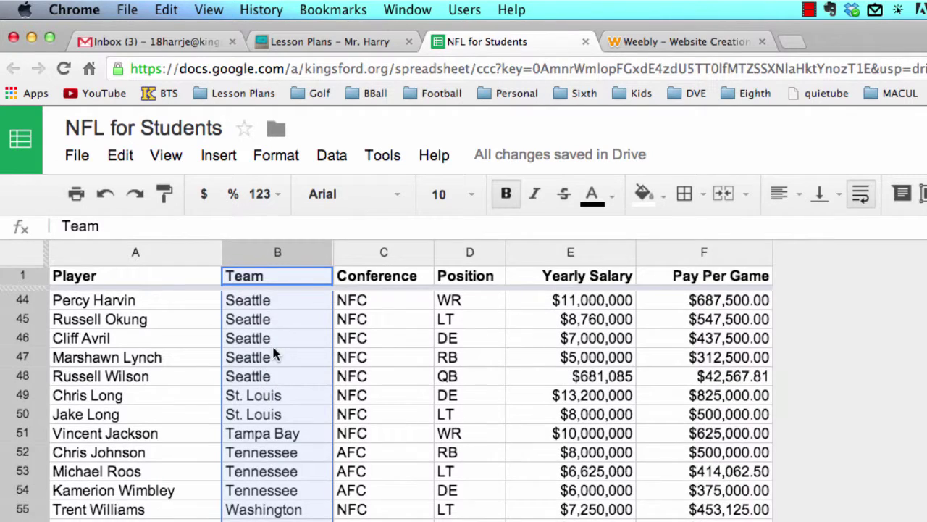
scroll(273, 353, "up", 2)
left_click_drag(275, 377, 270, 461)
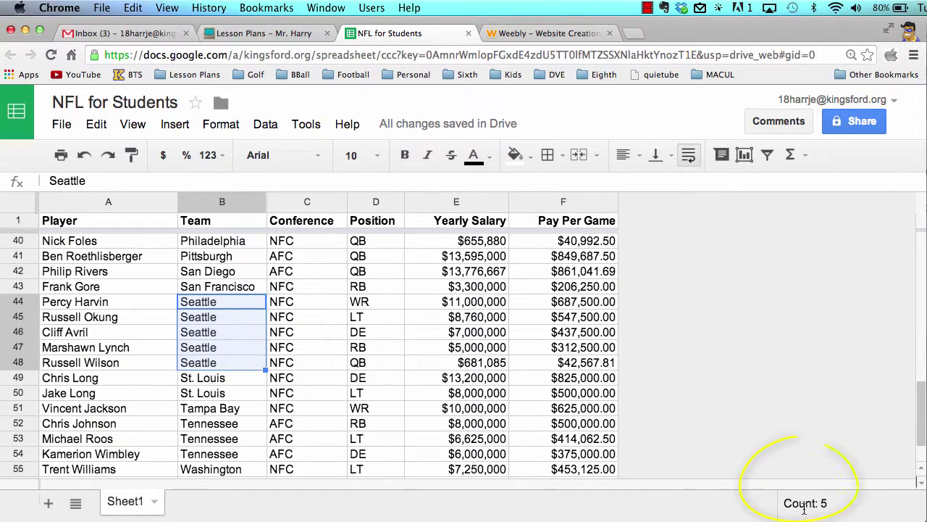
left_click(305, 332)
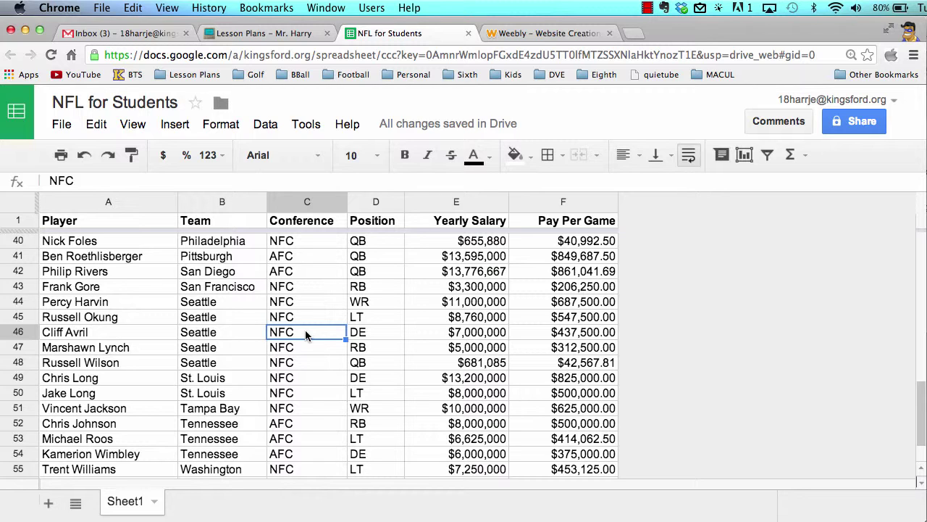
Sort the sheet A → Z by Position, then inspect the Pay Per Game formulas in F37 and the next row.
left_click(394, 204)
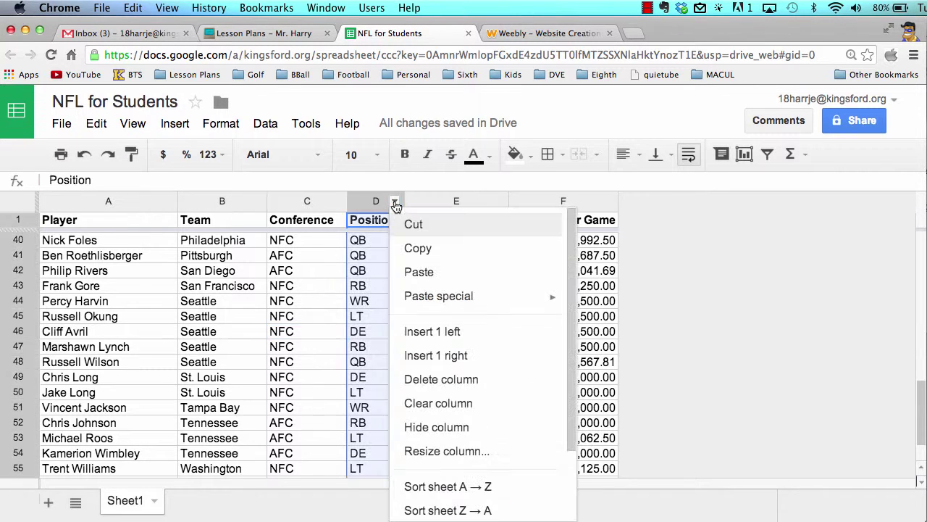
left_click(464, 489)
scroll(372, 270, "up", 3)
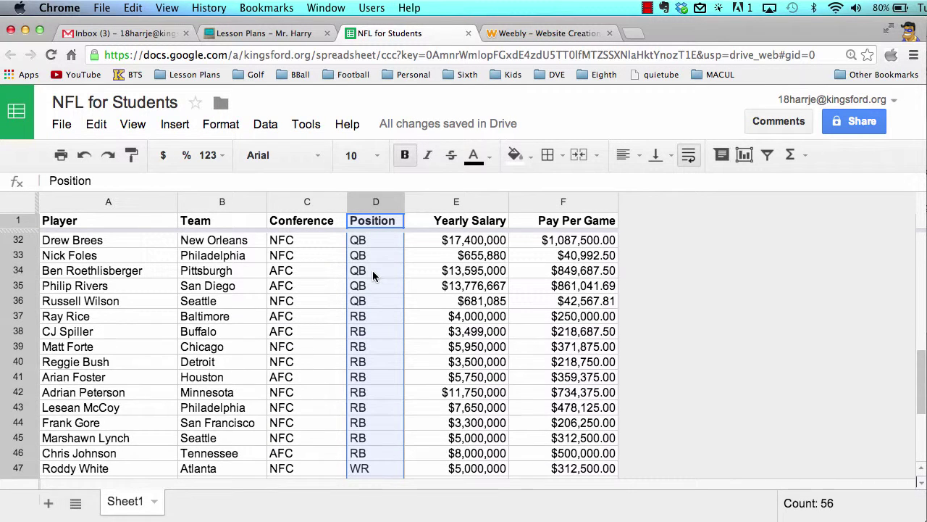
scroll(373, 270, "down", 2)
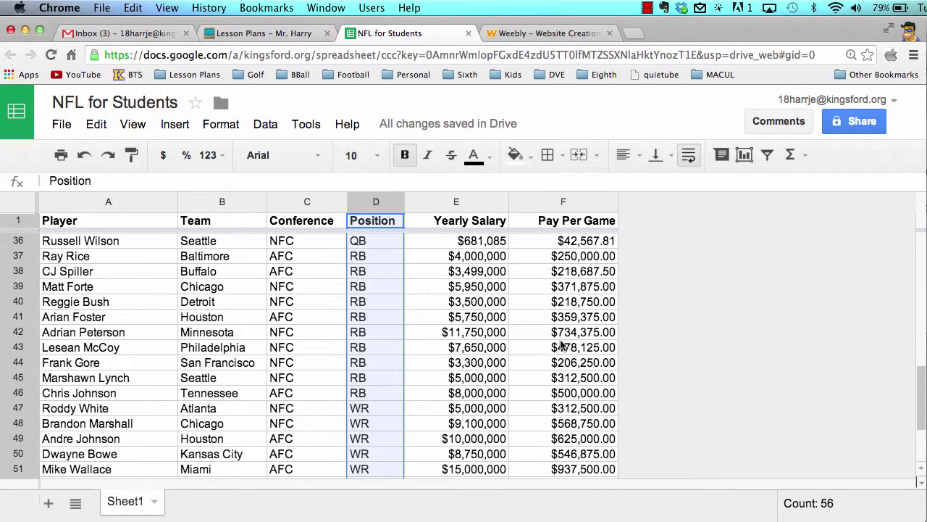
left_click(556, 262)
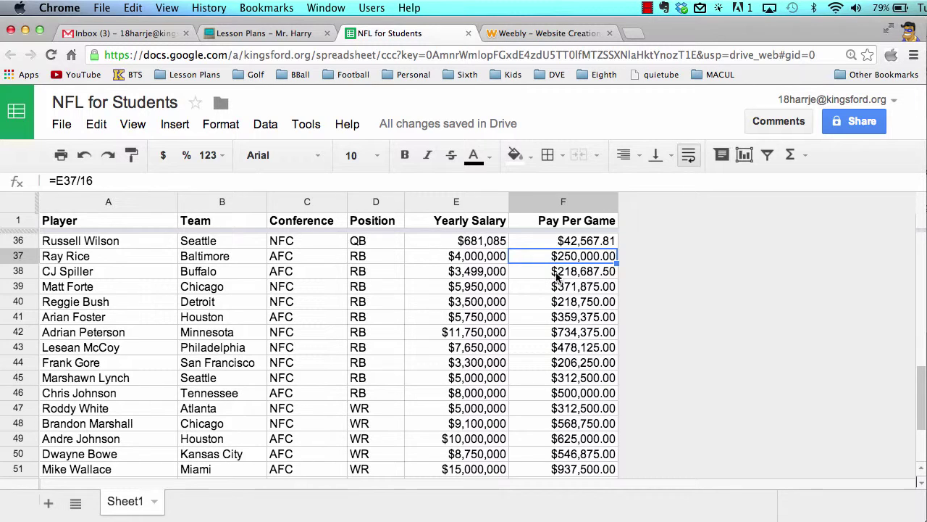
left_click(556, 274)
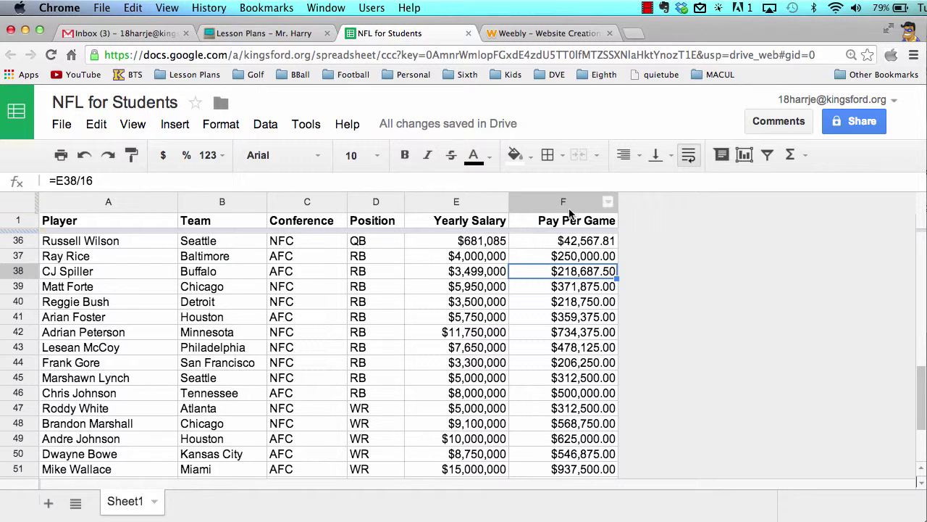
Sort the sheet A → Z by Pay Per Game, starting at $40,992.50.
left_click(609, 203)
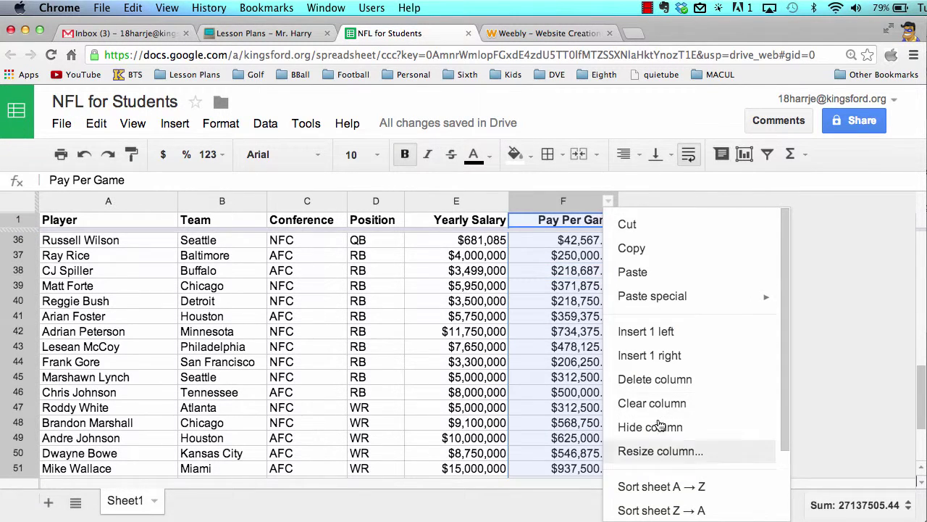
left_click(674, 486)
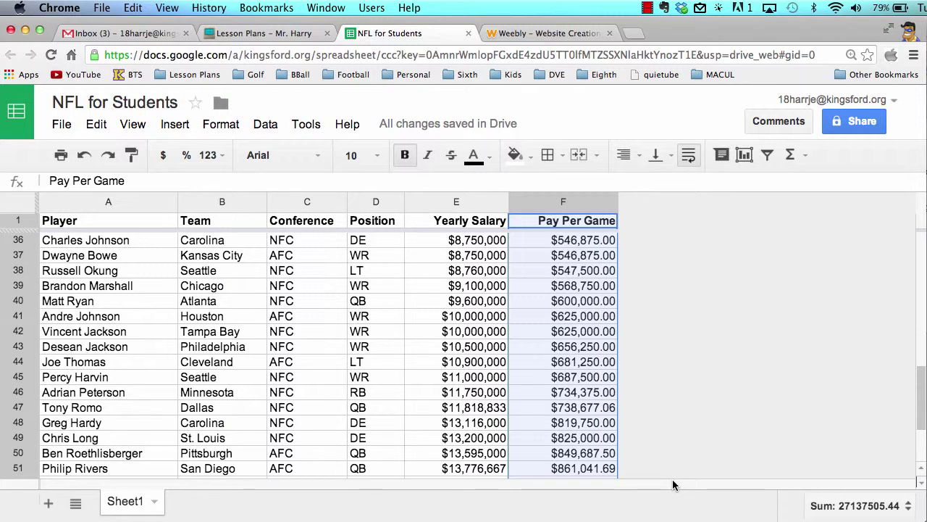
scroll(585, 303, "up", 2)
scroll(585, 303, "up", 10)
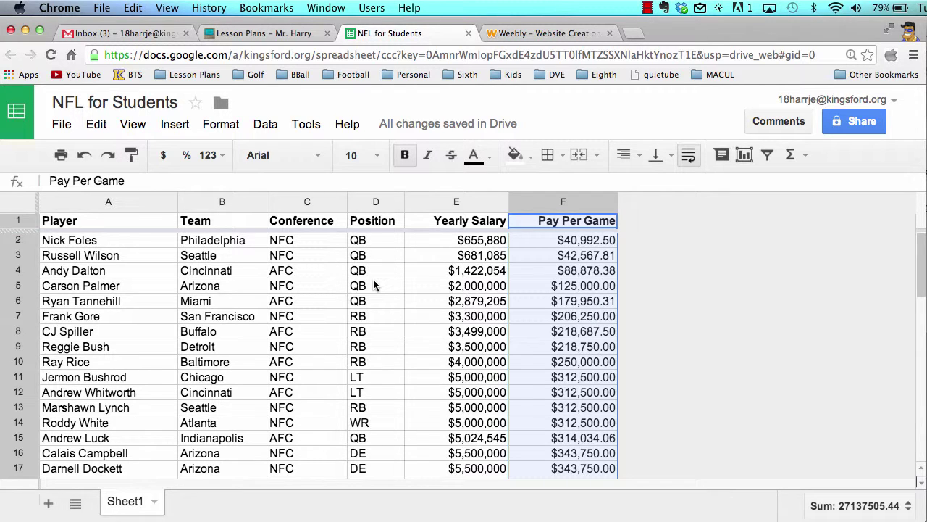
scroll(373, 280, "down", 2)
scroll(373, 281, "up", 2)
Re-sort A → Z by Position, then step down column F from F2 checking pay per game order.
left_click(394, 201)
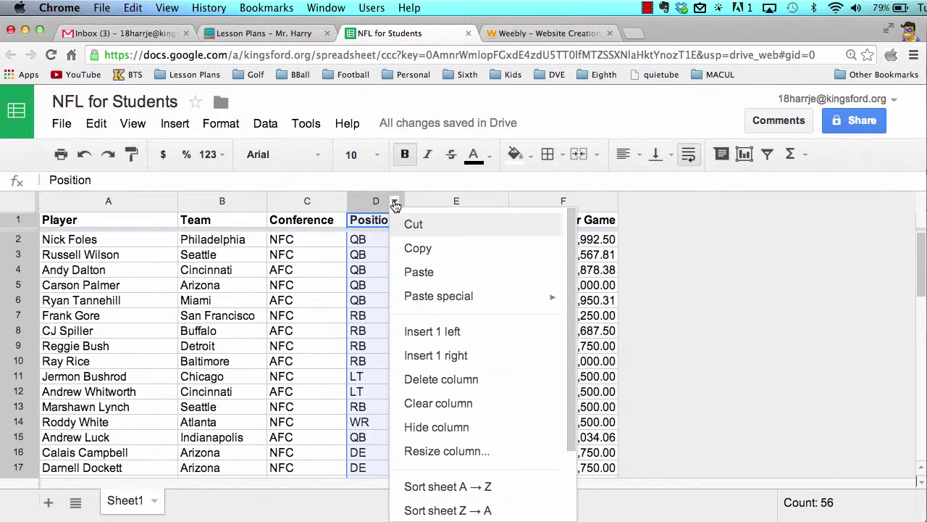
left_click(461, 489)
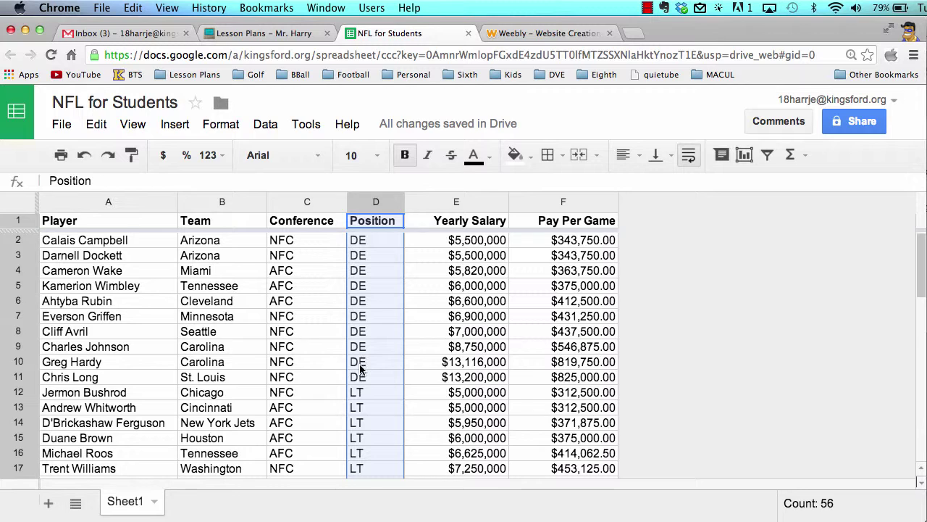
left_click(559, 245)
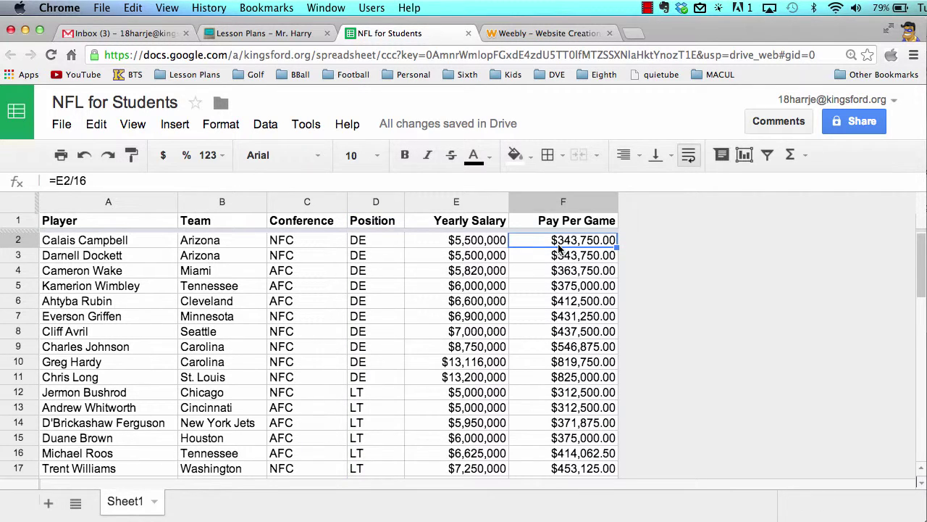
key("Down")
key("Down")
key("Down")
key("Down")
key("Down")
key("Down")
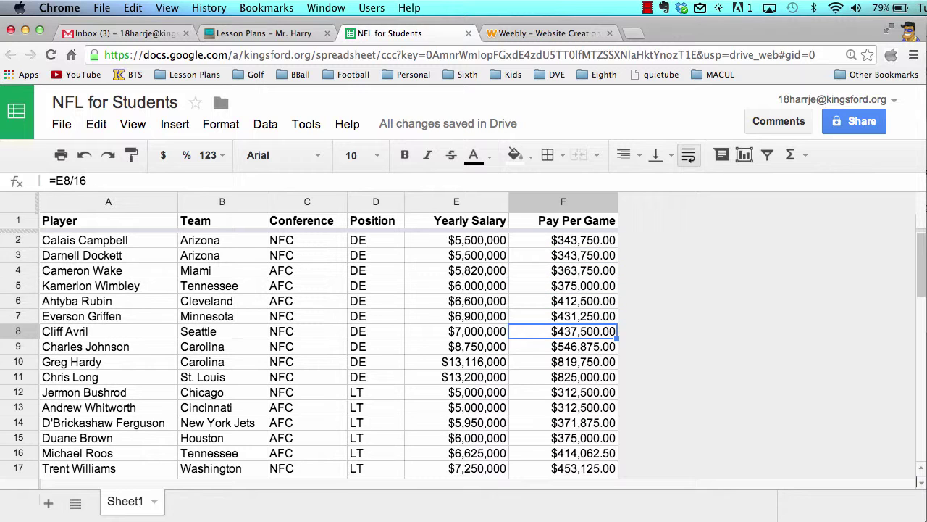
key("Down")
key("Down")
key("Down")
key("Down")
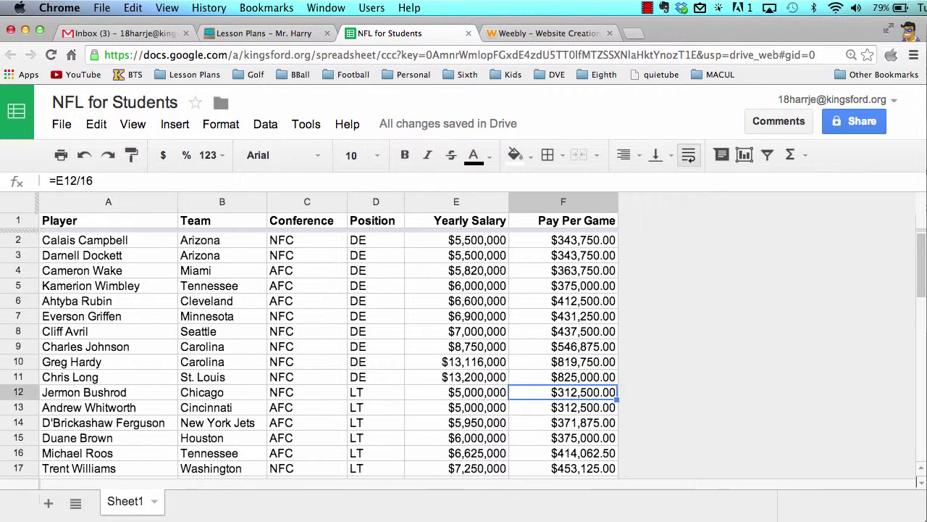
key("Down")
key("Down")
key("Down")
key("Down")
key("Down")
key("Down")
key("Down")
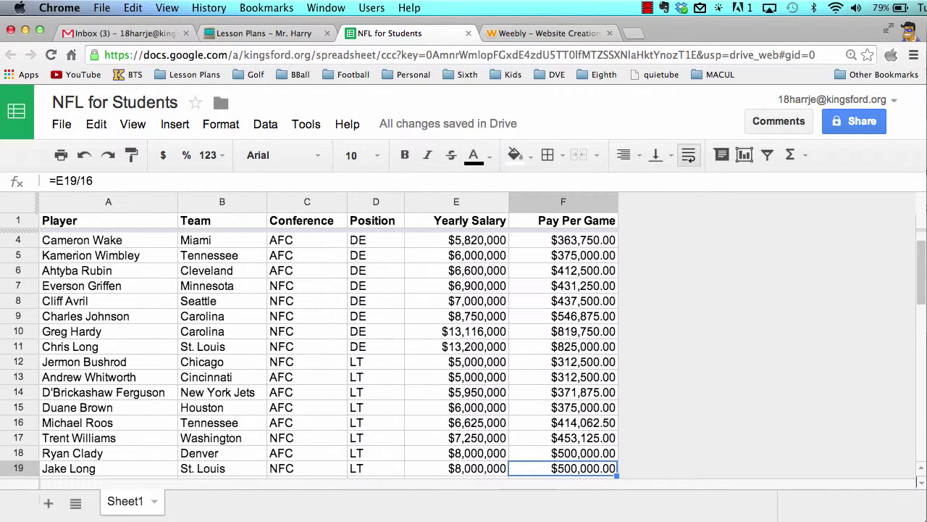
key("Down")
key("Down")
key("Down")
key("Down")
key("Down")
key("Down")
key("Down")
key("Down")
key("Down")
key("Down")
key("Down")
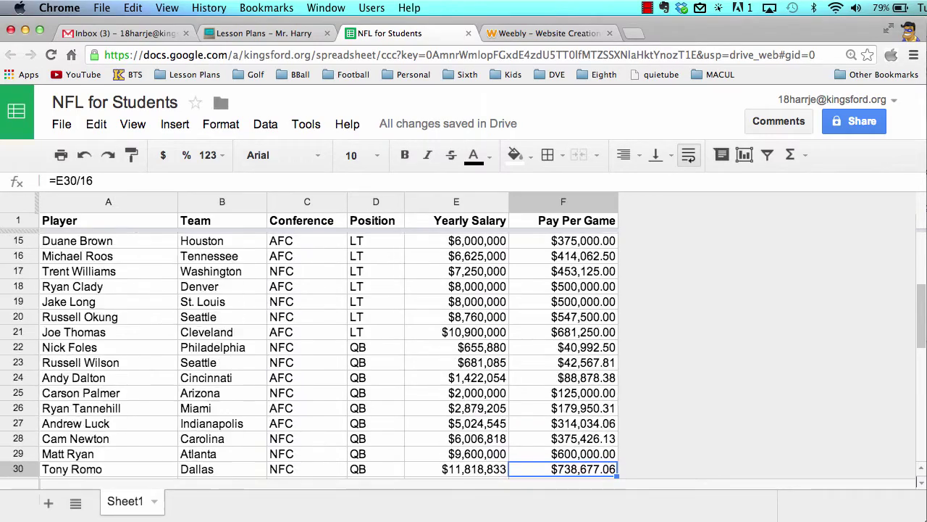
key("Down")
key("Down")
key("Down")
key("Down")
key("Down")
key("Down")
key("Down")
key("Down")
key("Down")
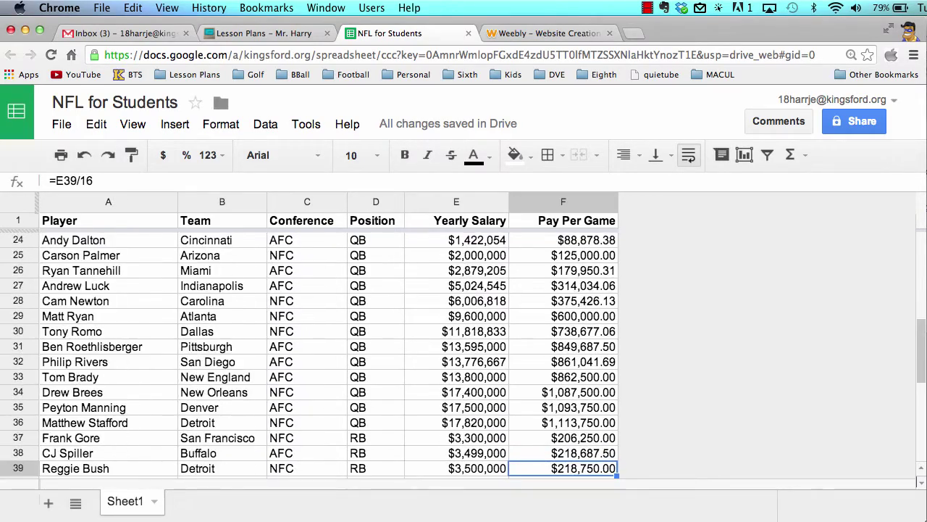
key("Down")
key("Down")
key("Down")
key("Down")
key("Down")
key("Down")
key("Down")
key("Down")
key("Down")
key("Down")
key("Down")
key("Down")
key("Down")
key("Down")
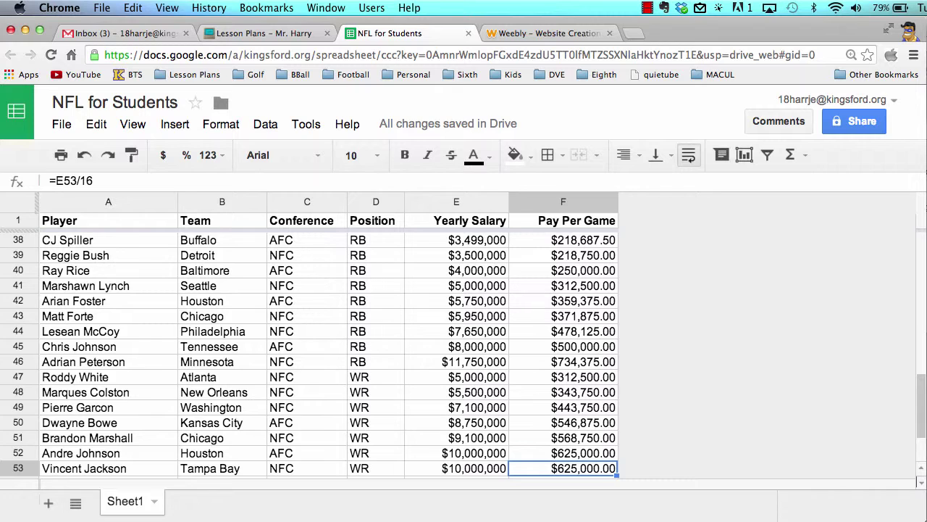
scroll(584, 331, "up", 2)
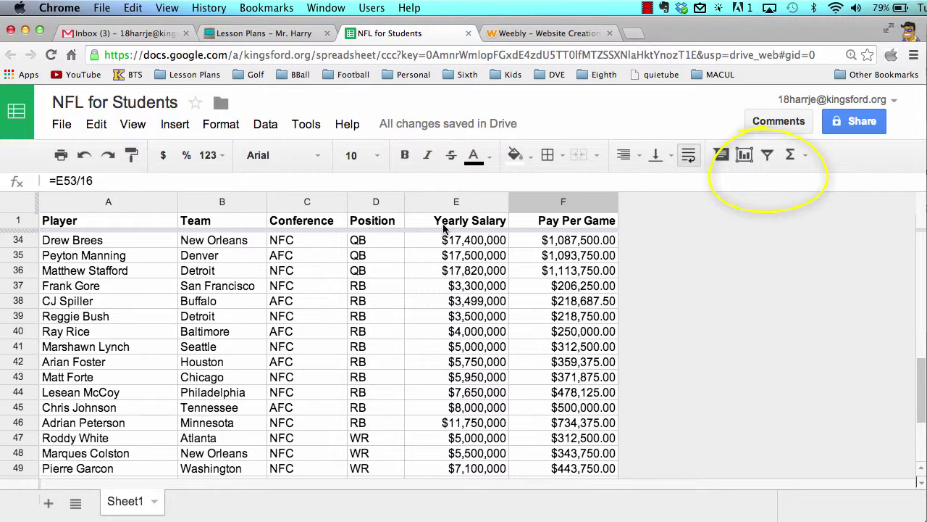
Turn on the filter and restrict the Conference column to NFC by excluding AFC.
left_click(310, 244)
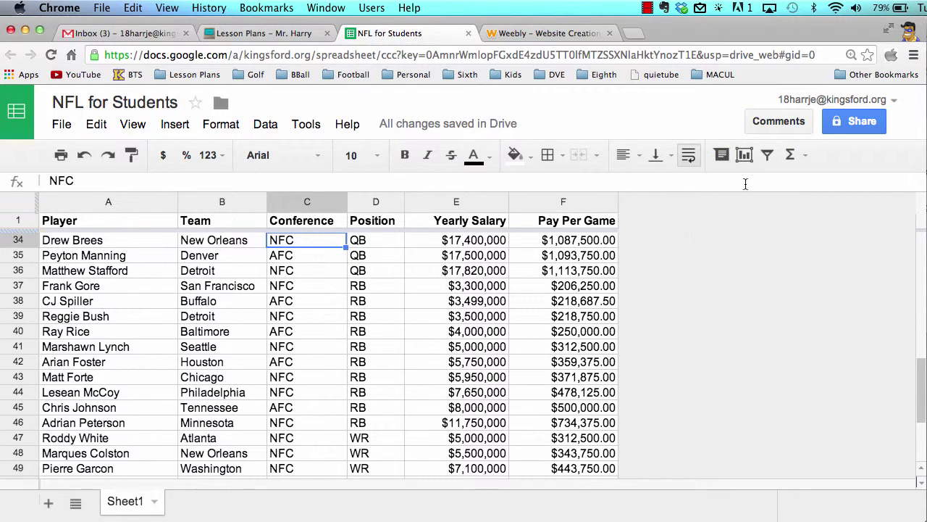
left_click(768, 154)
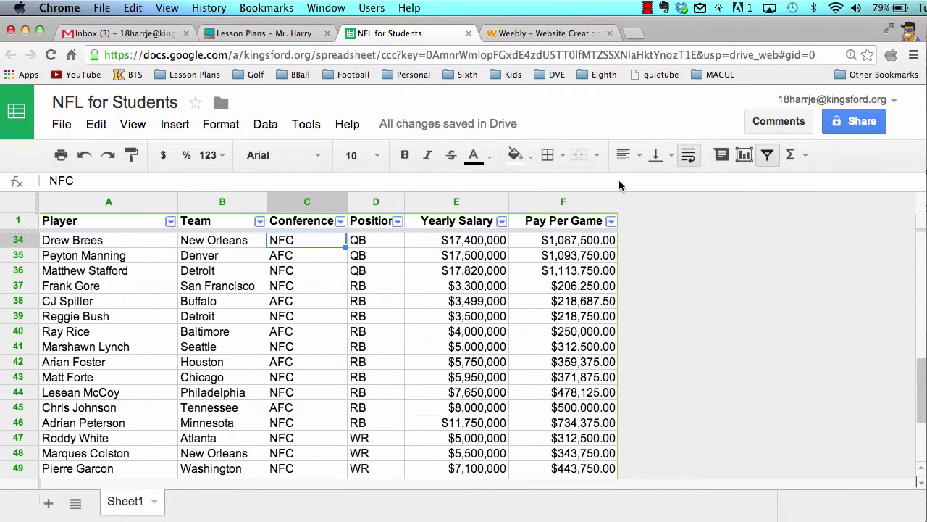
left_click(341, 223)
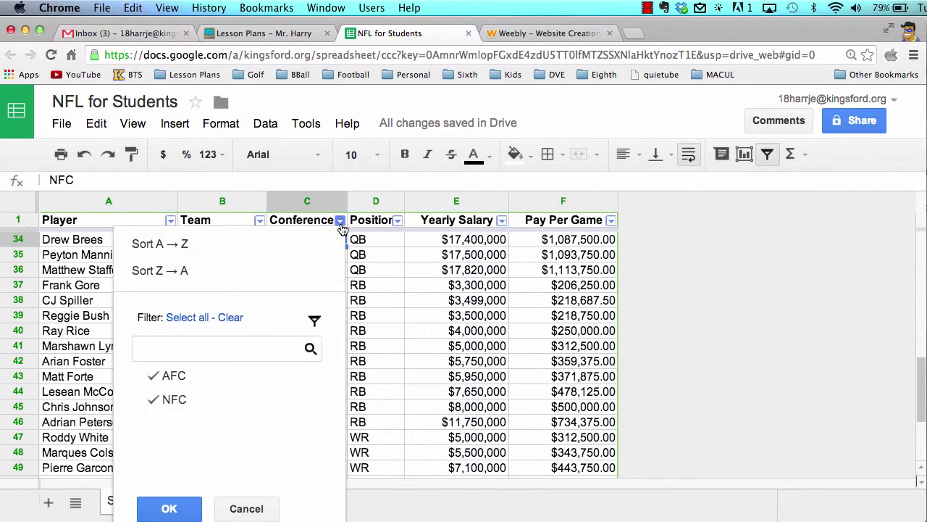
left_click(163, 377)
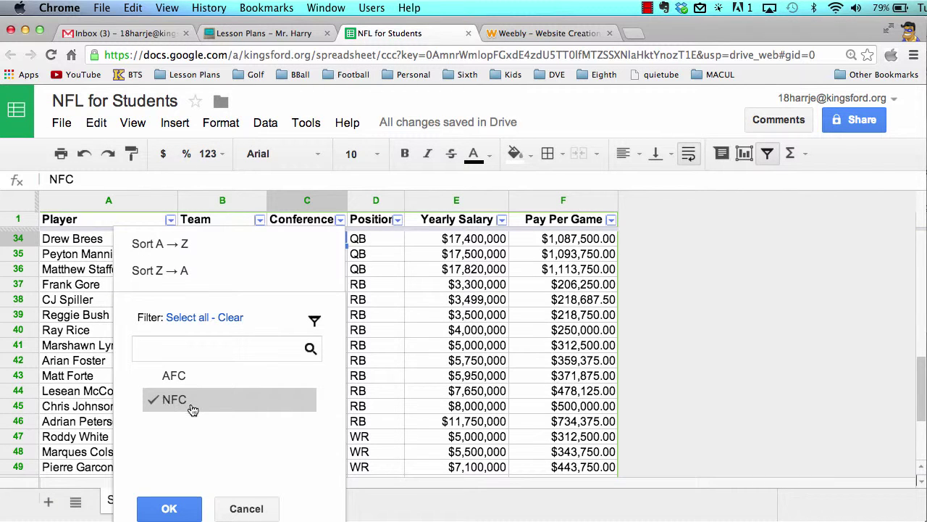
left_click(180, 509)
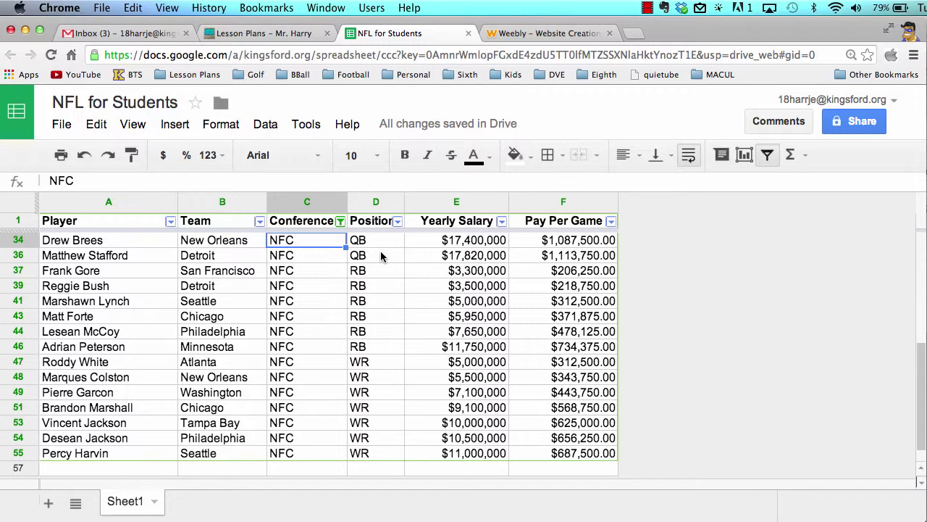
Filter the Position column to show only QB.
left_click(398, 221)
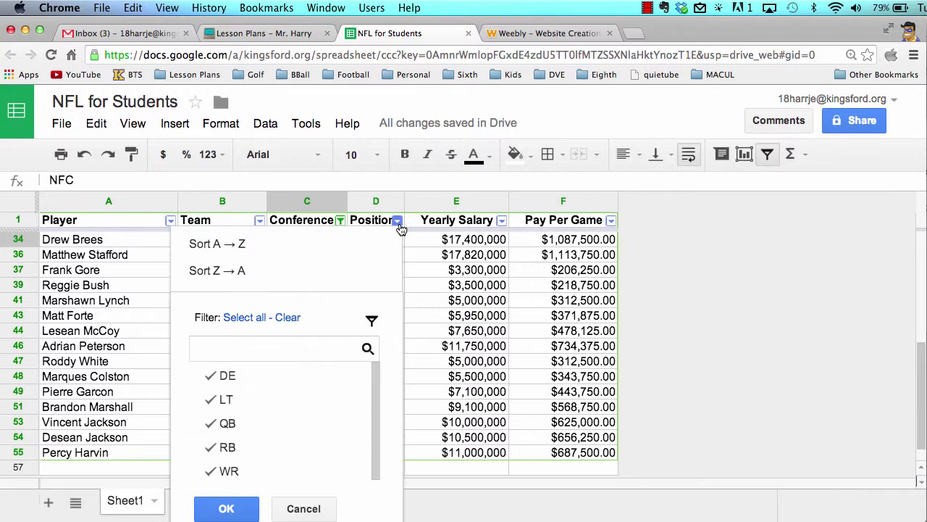
left_click(294, 321)
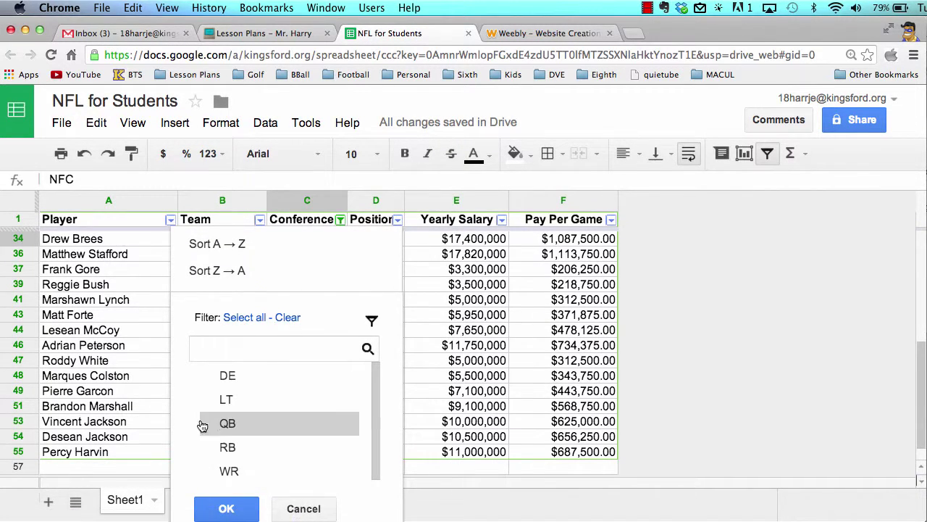
left_click(223, 431)
left_click(240, 507)
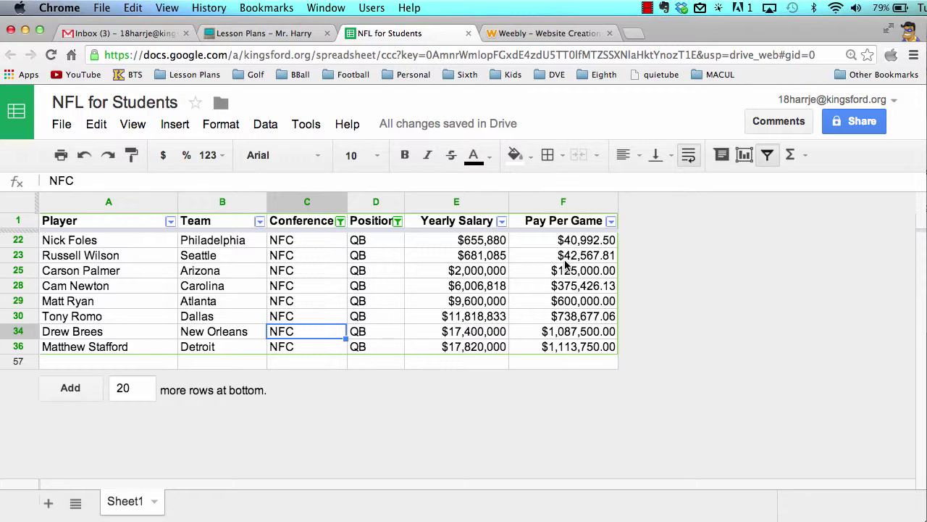
Sort by Yearly Salary Z → A, then turn filtering off.
left_click(501, 220)
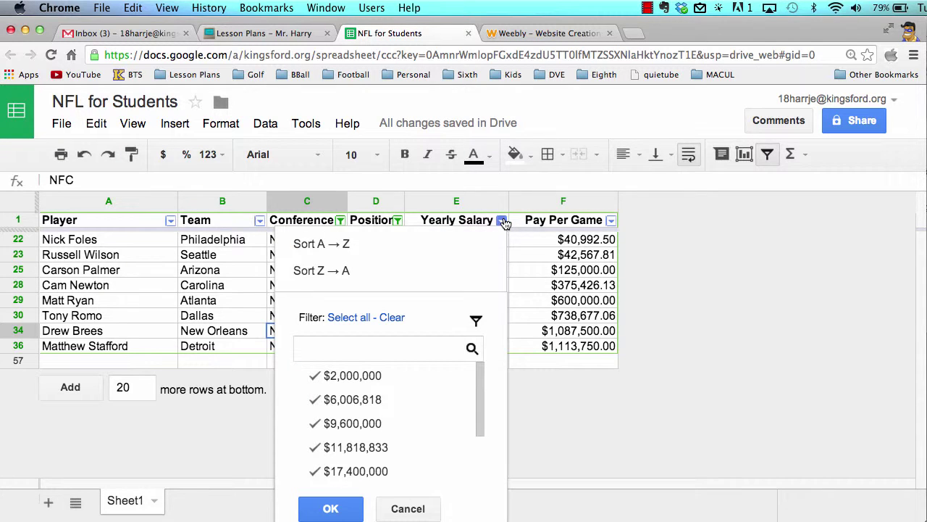
left_click(346, 273)
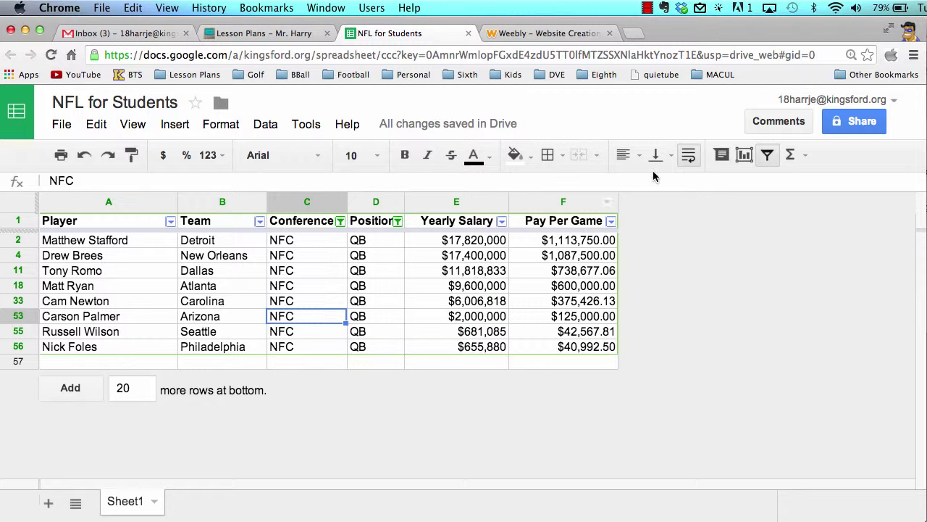
left_click(767, 155)
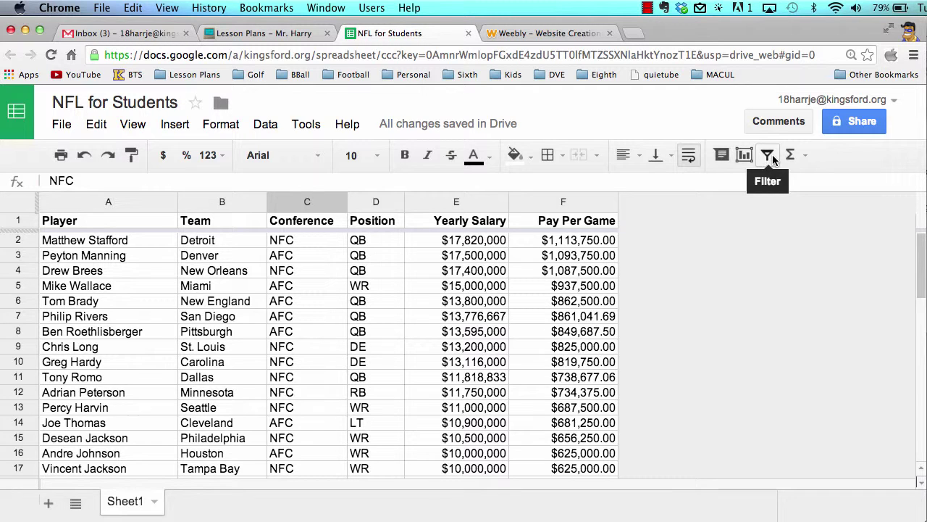
Turn filtering back on and limit the Team column to Arizona, Dallas and Philadelphia.
left_click(773, 154)
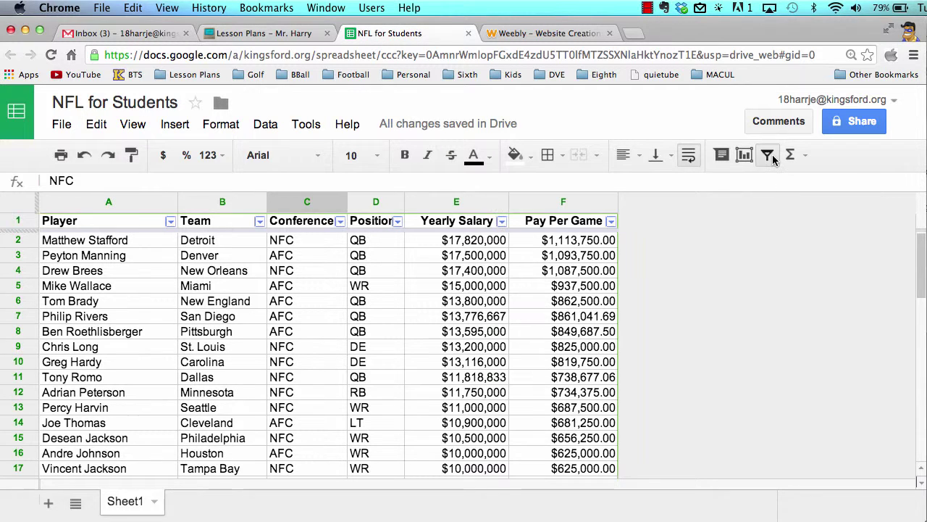
left_click(259, 221)
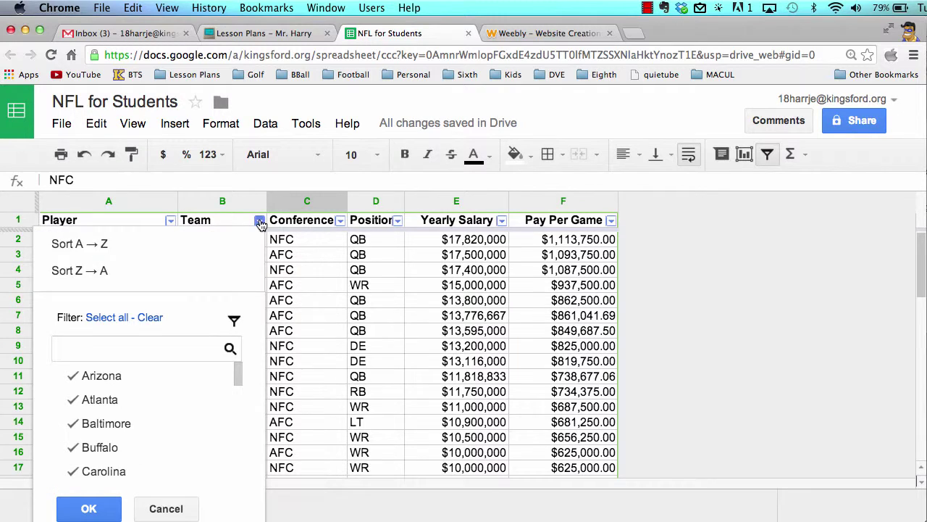
left_click(150, 317)
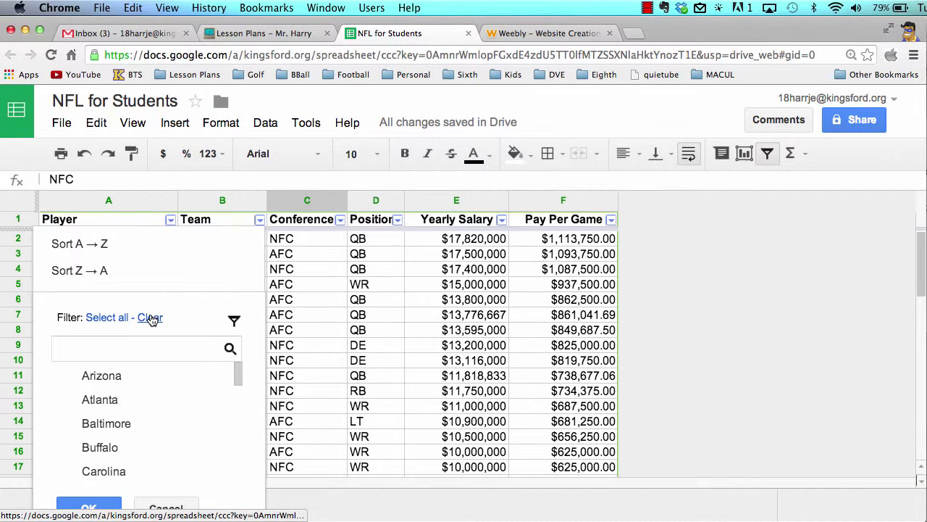
left_click(69, 379)
scroll(120, 434, "down", 1)
scroll(120, 439, "down", 2)
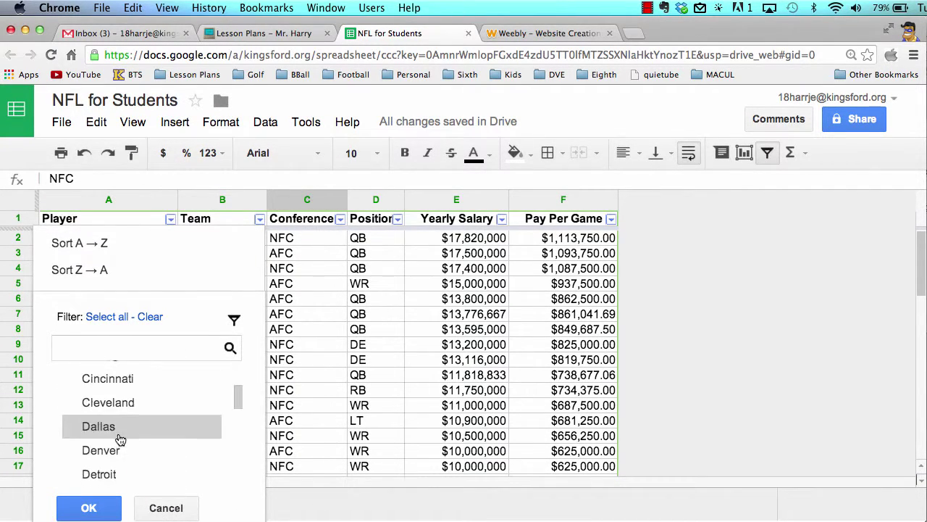
left_click(118, 439)
scroll(150, 447, "down", 5)
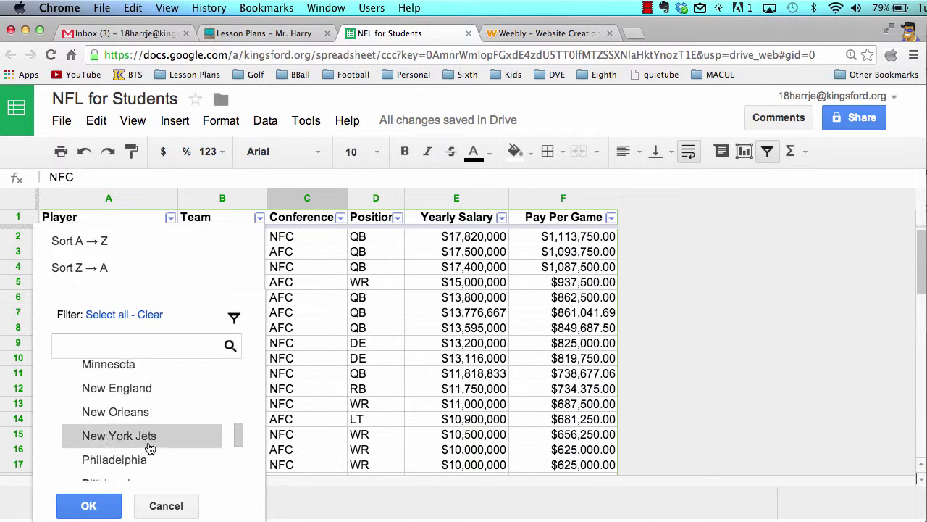
left_click(73, 426)
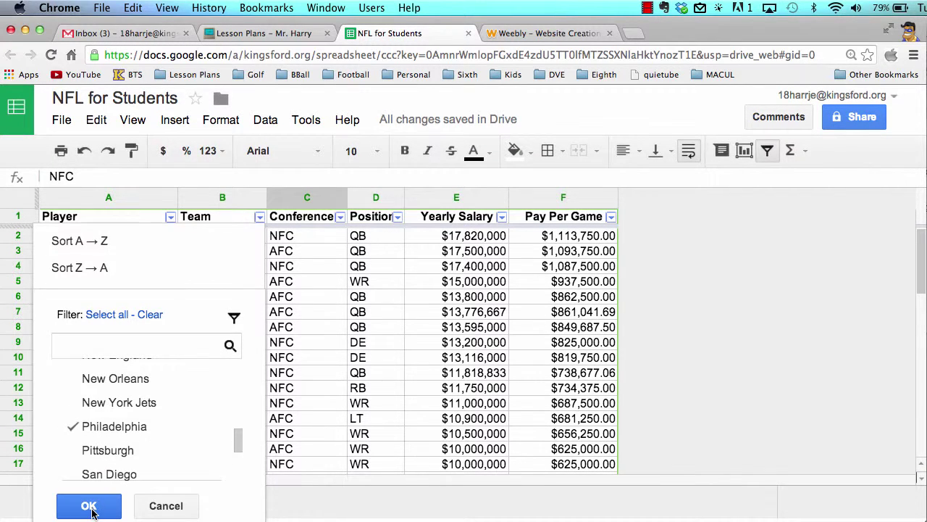
left_click(89, 505)
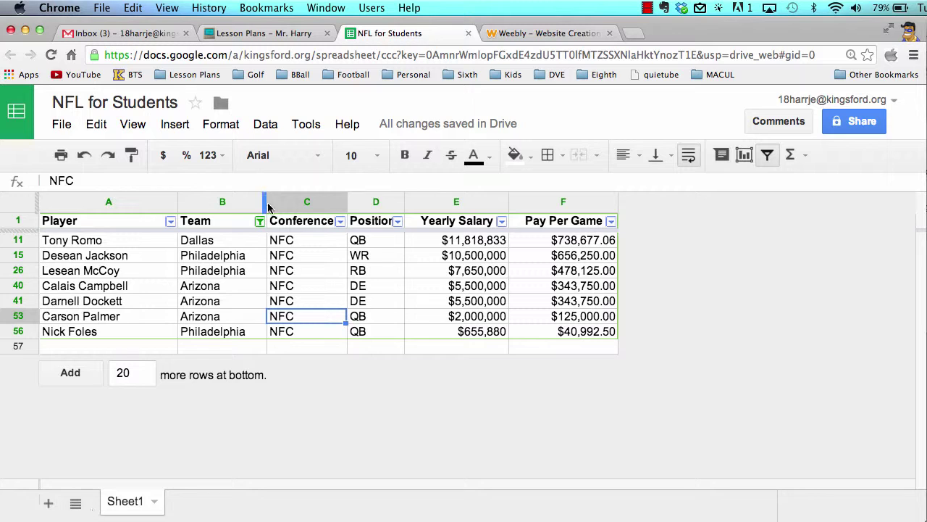
Filter the Position column to WR only, leaving one Philadelphia receiver.
left_click(398, 224)
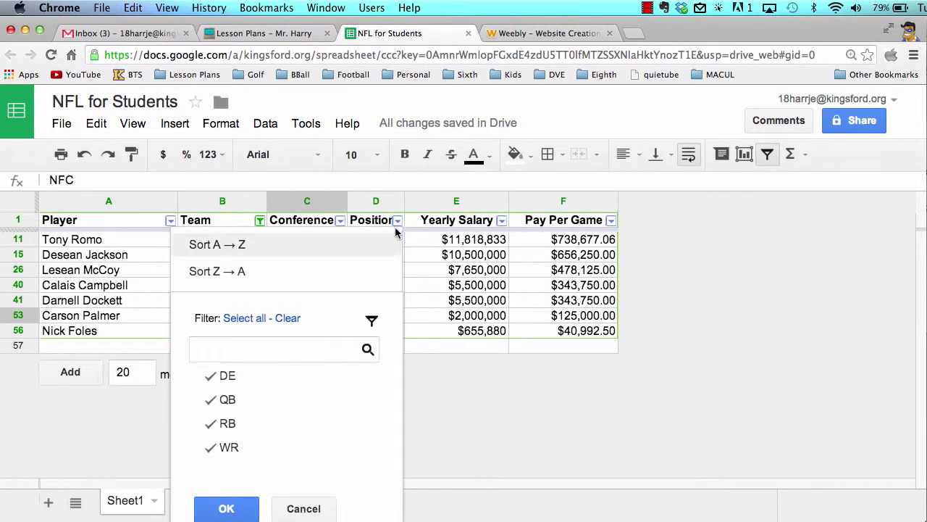
left_click(283, 323)
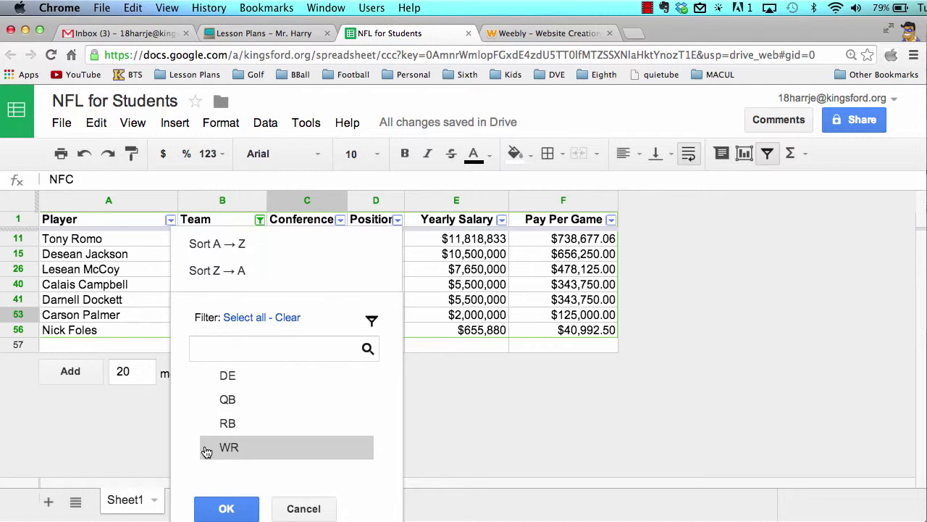
left_click(206, 447)
left_click(226, 508)
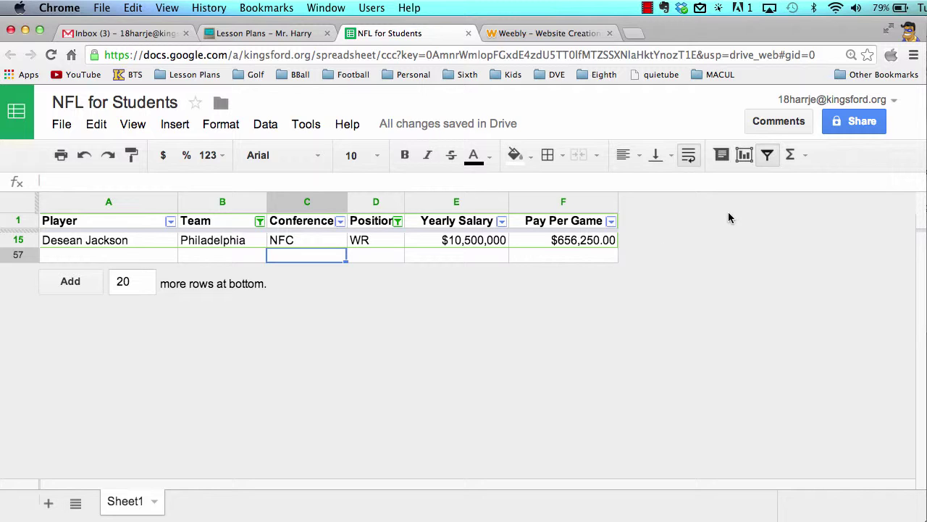
left_click(766, 154)
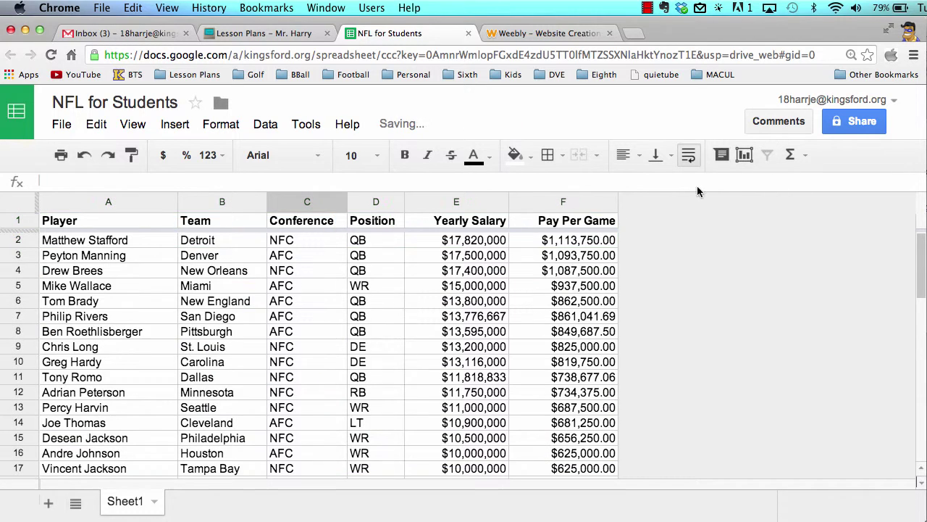
left_click(395, 377)
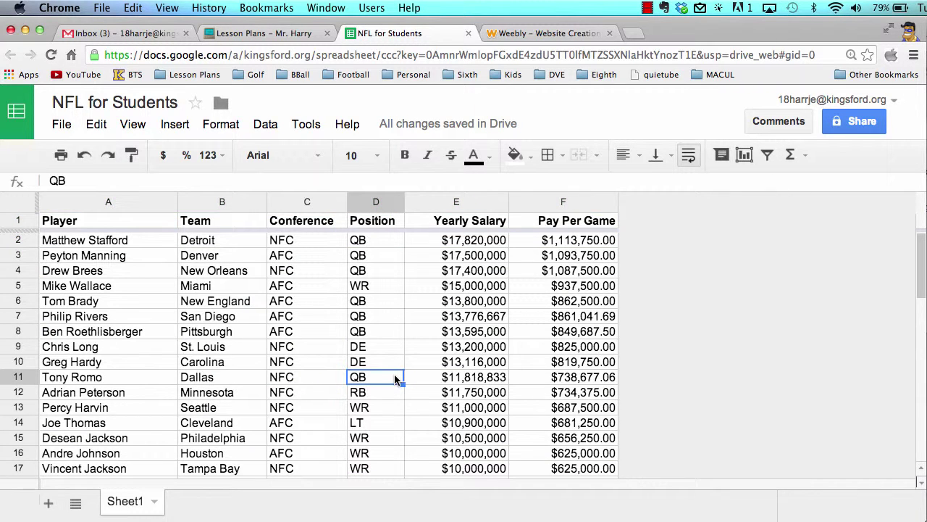